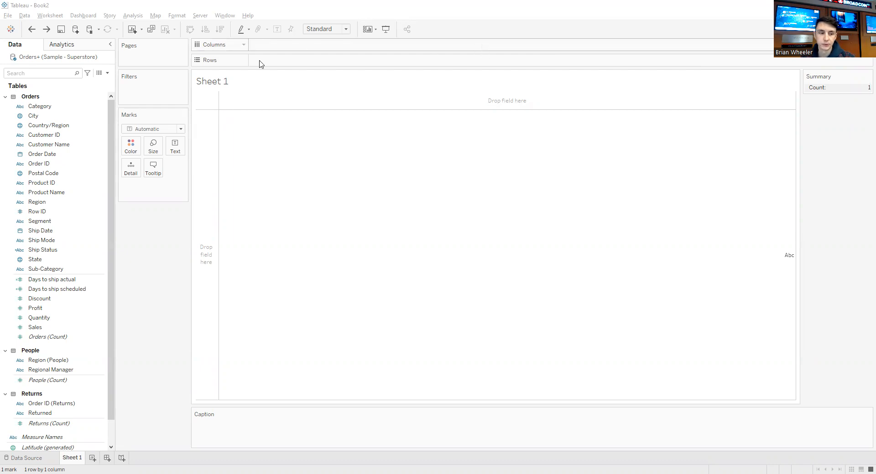
Build a treemap from the Ship Status and Orders (Count) fields.
{"action": "left_click", "coordinate": [54, 251]}
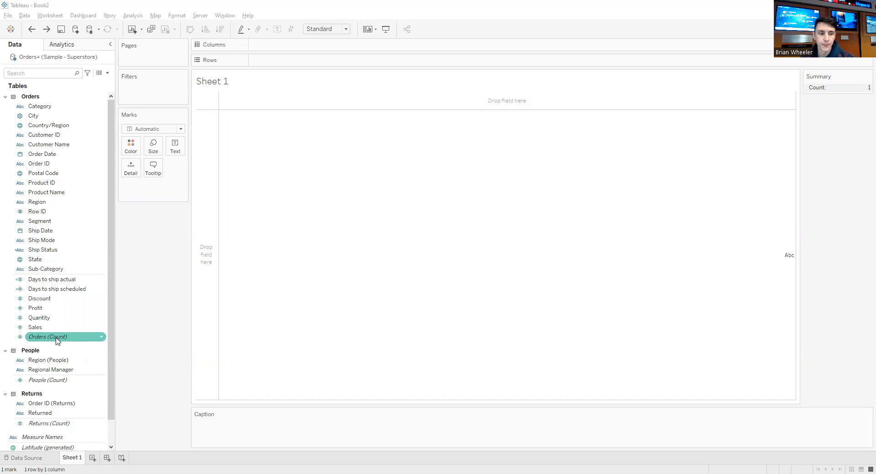
{"action": "left_click", "coordinate": [63, 251]}
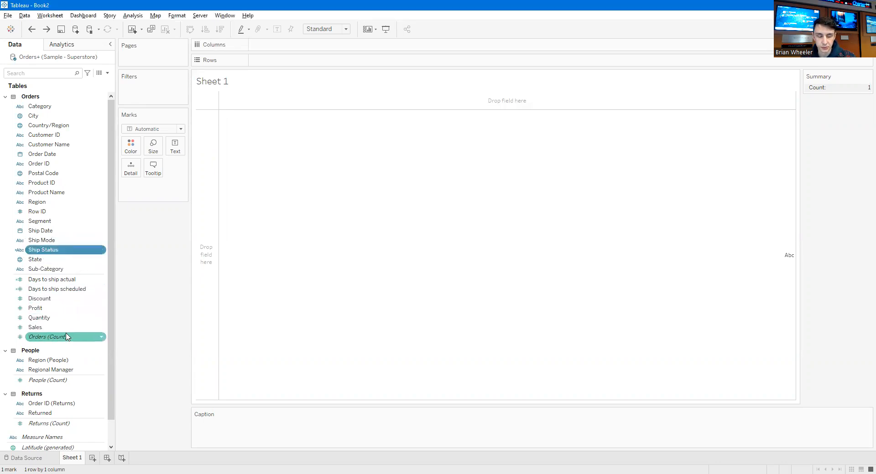
{"action": "left_click", "coordinate": [75, 337], "text": "ctrl"}
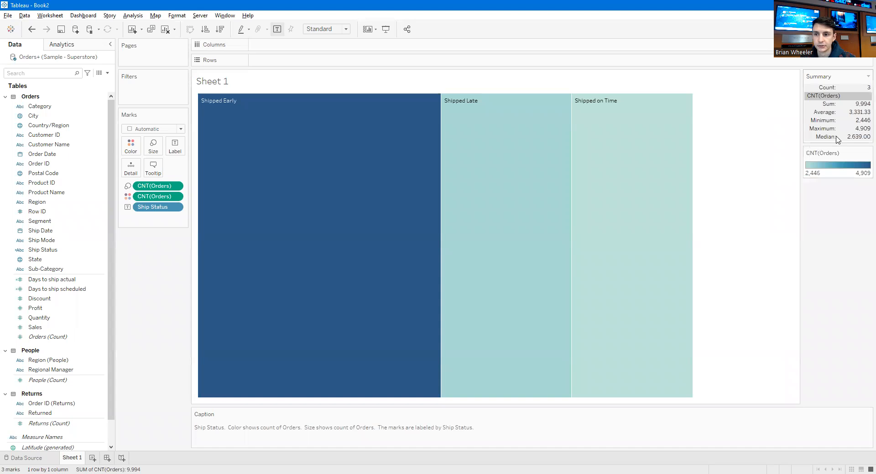
Color the treemap by Ship Status in place of the count of orders.
{"action": "mouse_move", "coordinate": [489, 240]}
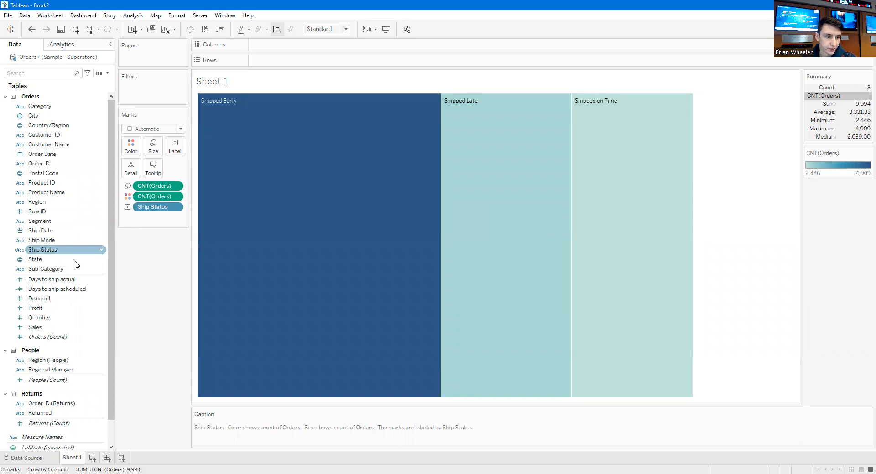
{"action": "left_click_drag", "start_coordinate": [71, 252], "coordinate": [93, 241]}
{"action": "left_click_drag", "start_coordinate": [135, 169], "coordinate": [135, 154]}
{"action": "left_click_drag", "start_coordinate": [152, 197], "coordinate": [153, 196]}
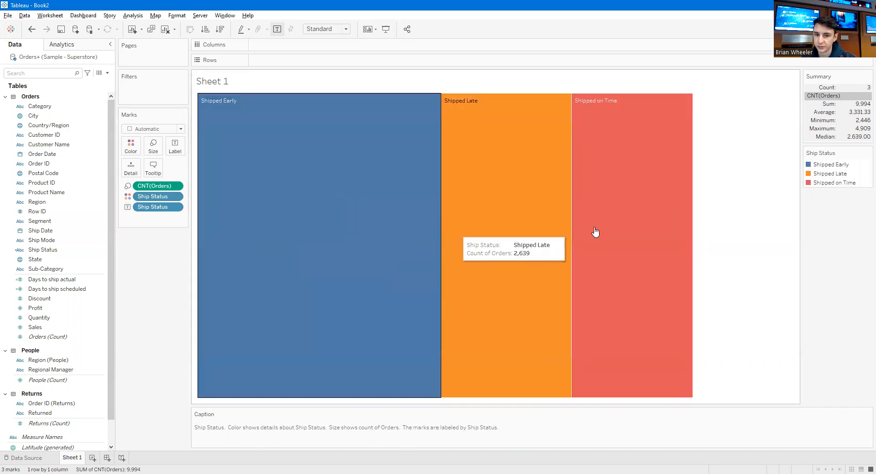
Add Orders (Count) to the treemap's labels.
{"action": "mouse_move", "coordinate": [586, 237]}
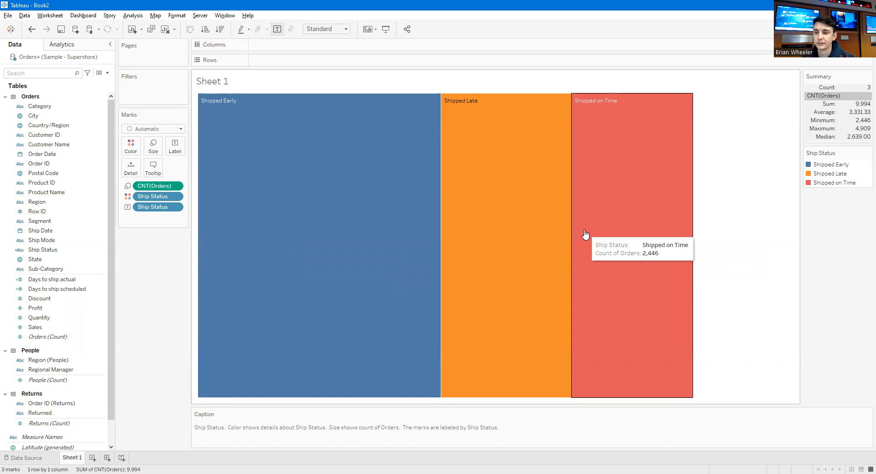
{"action": "mouse_move", "coordinate": [527, 233]}
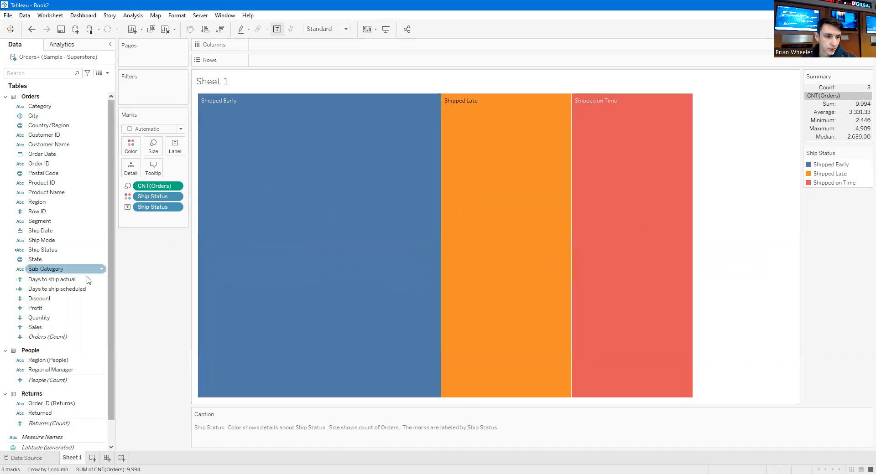
{"action": "left_click", "coordinate": [75, 340]}
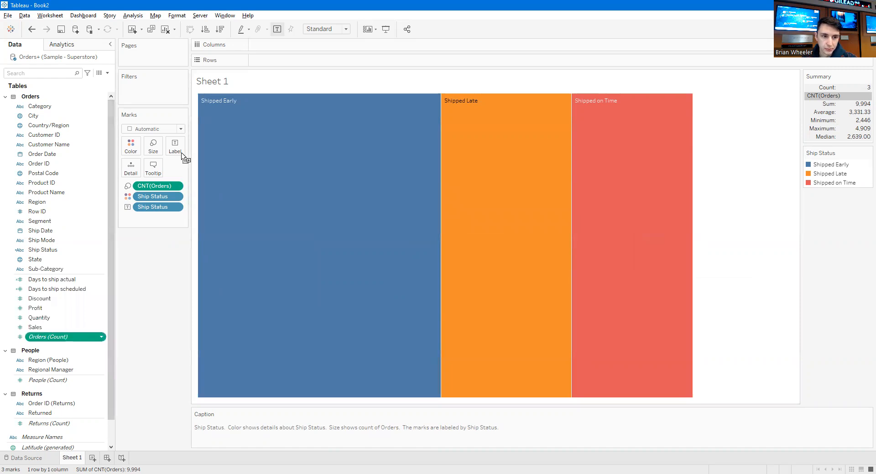
{"action": "left_click_drag", "start_coordinate": [219, 201], "coordinate": [220, 199]}
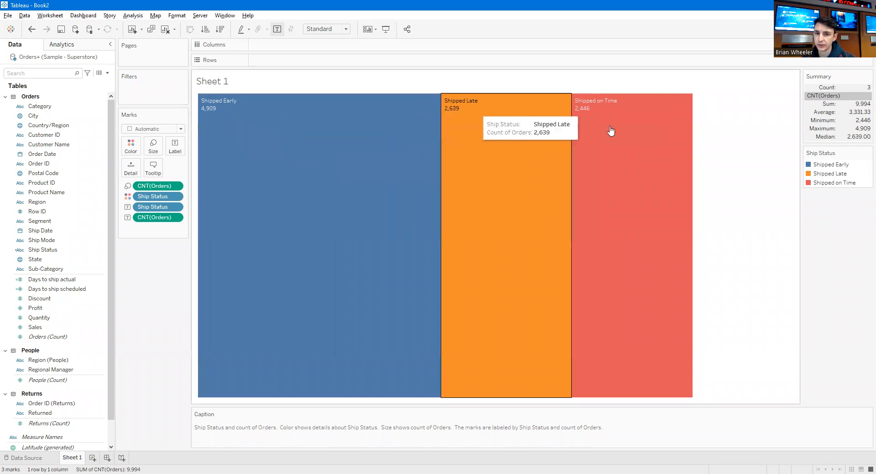
Apply a Percent of Total table calculation to the order count label, computed using the specific dimension Ship Status.
{"action": "right_click", "coordinate": [154, 219]}
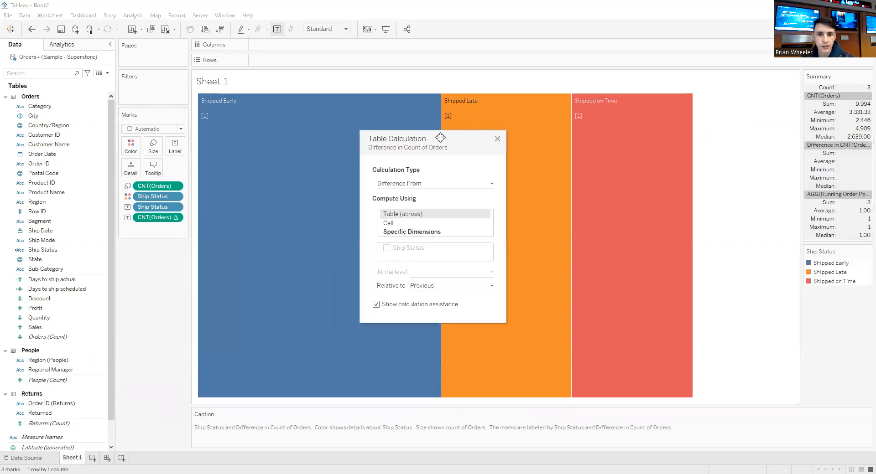
{"action": "left_click_drag", "start_coordinate": [472, 130], "coordinate": [495, 123]}
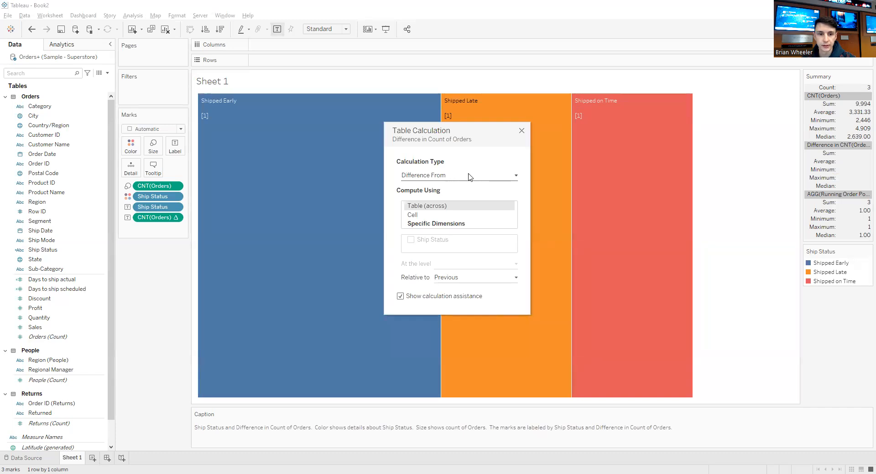
{"action": "left_click", "coordinate": [501, 164]}
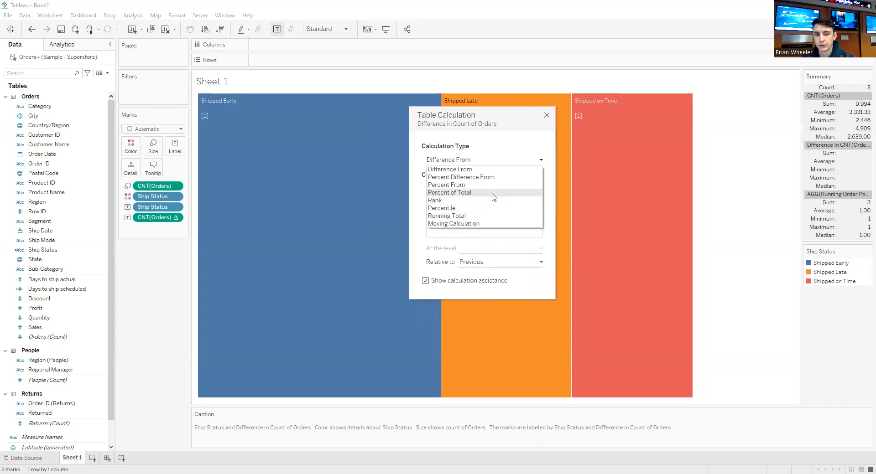
{"action": "left_click", "coordinate": [493, 197]}
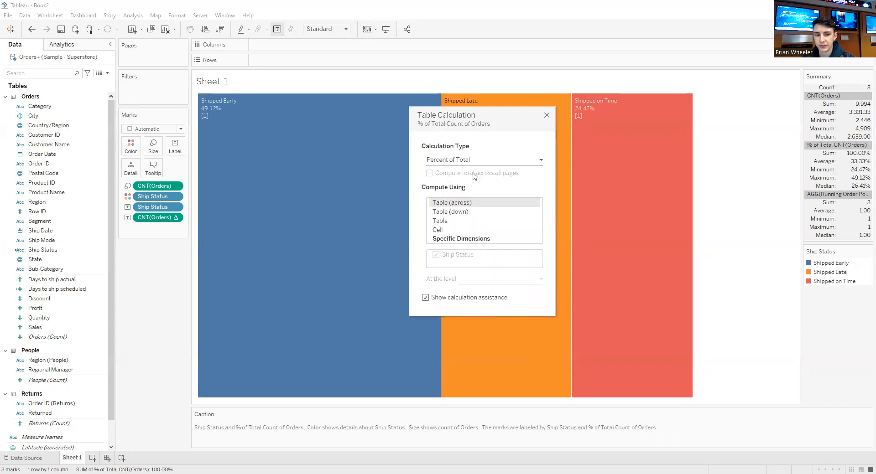
{"action": "left_click", "coordinate": [467, 240]}
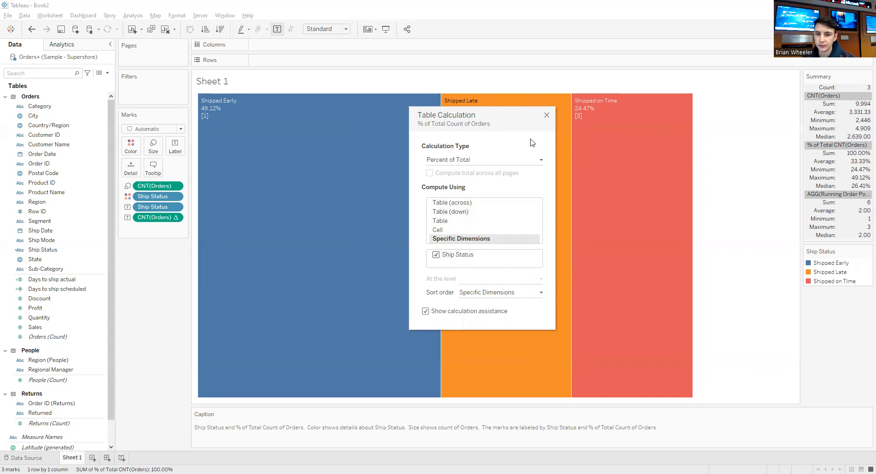
{"action": "left_click", "coordinate": [546, 116]}
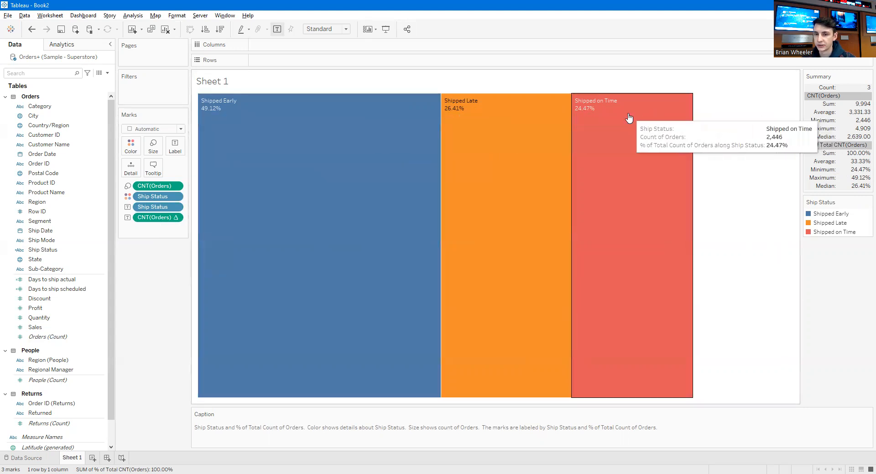
Format the percent of total label as a percentage with 0 decimal places.
{"action": "right_click", "coordinate": [156, 219]}
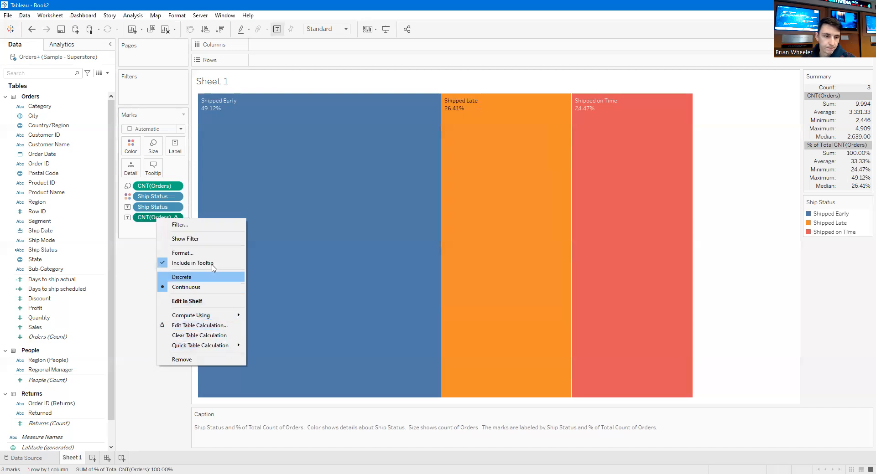
{"action": "left_click", "coordinate": [191, 253]}
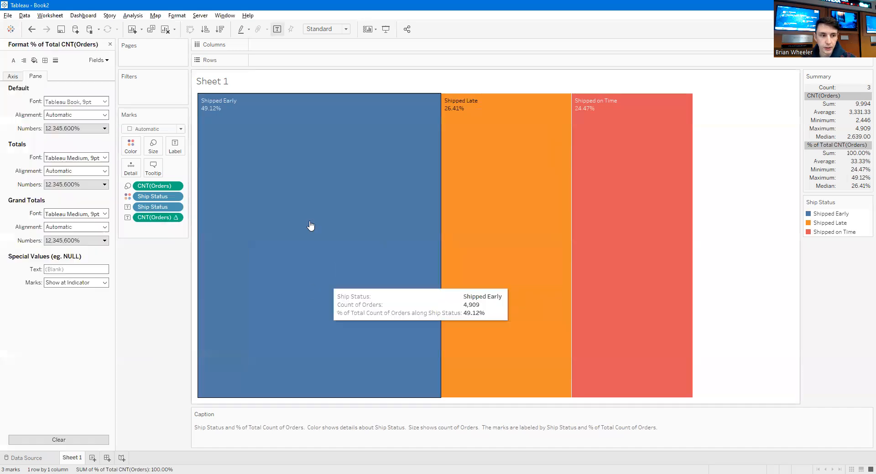
{"action": "left_click", "coordinate": [94, 130]}
{"action": "left_click", "coordinate": [68, 185]}
{"action": "left_click", "coordinate": [167, 160]}
{"action": "left_click", "coordinate": [167, 160]}
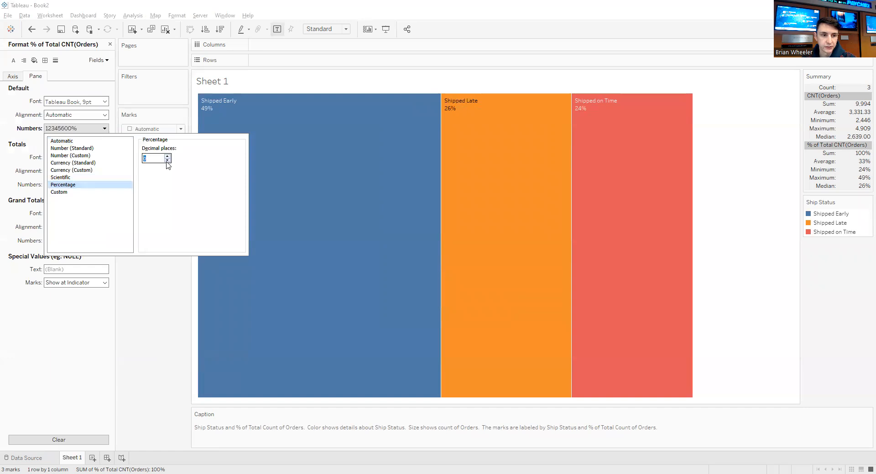
{"action": "left_click", "coordinate": [149, 283]}
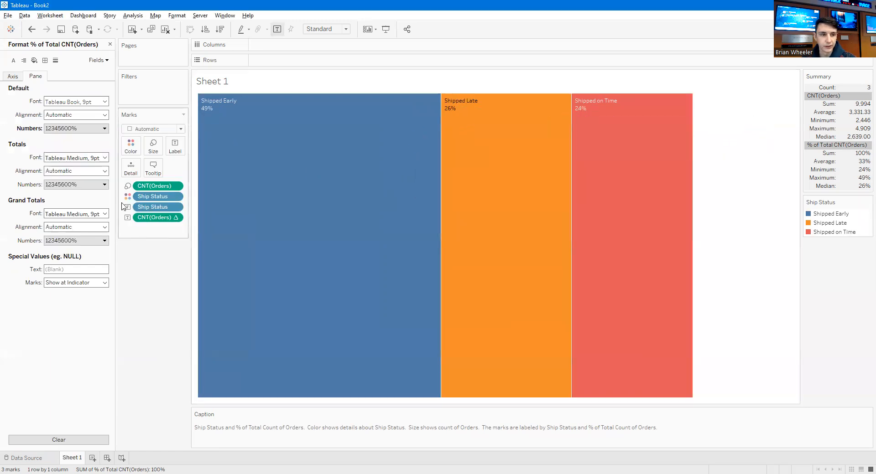
{"action": "left_click", "coordinate": [110, 45]}
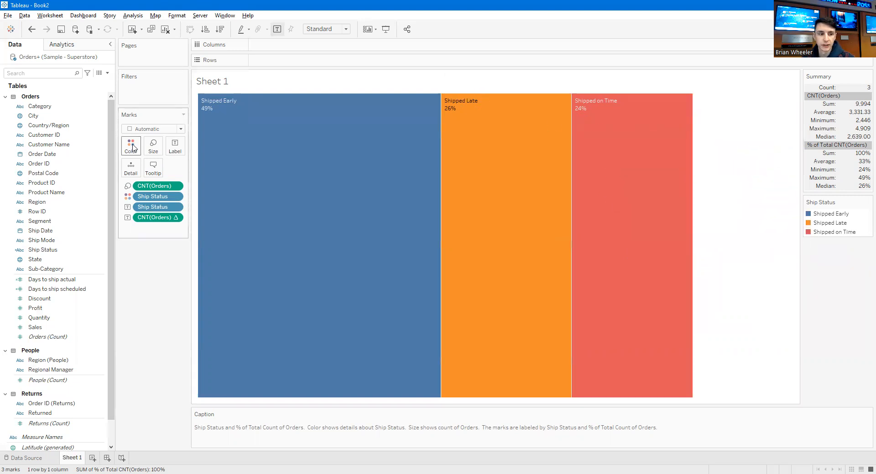
Recolor the Ship Status items, using gray for Shipped Late and brown for Shipped on Time.
{"action": "left_click", "coordinate": [171, 178]}
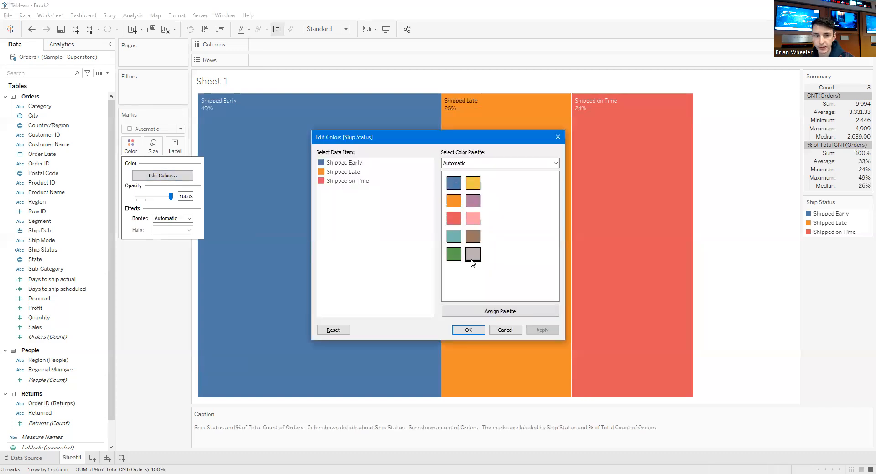
{"action": "left_click", "coordinate": [320, 173]}
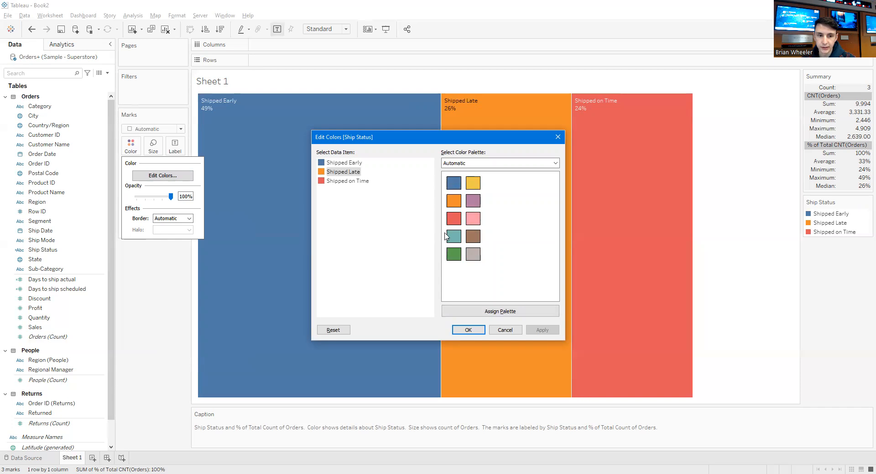
{"action": "left_click", "coordinate": [472, 254]}
{"action": "left_click", "coordinate": [330, 183]}
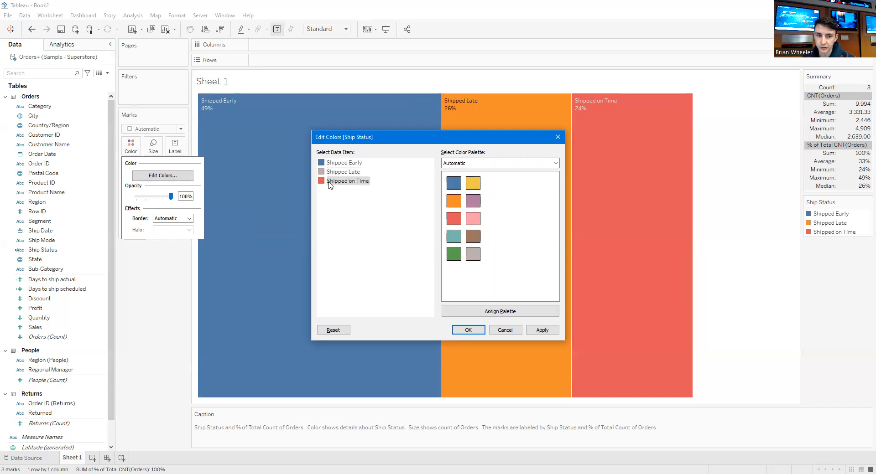
{"action": "left_click", "coordinate": [472, 236]}
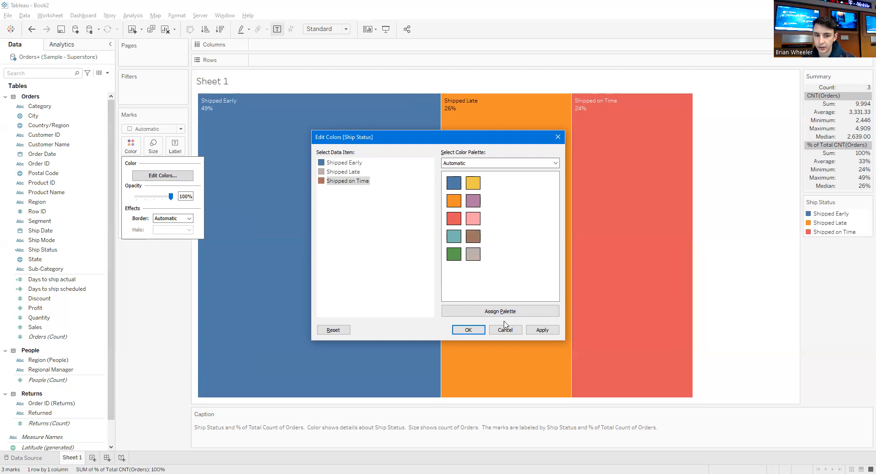
{"action": "left_click", "coordinate": [469, 330]}
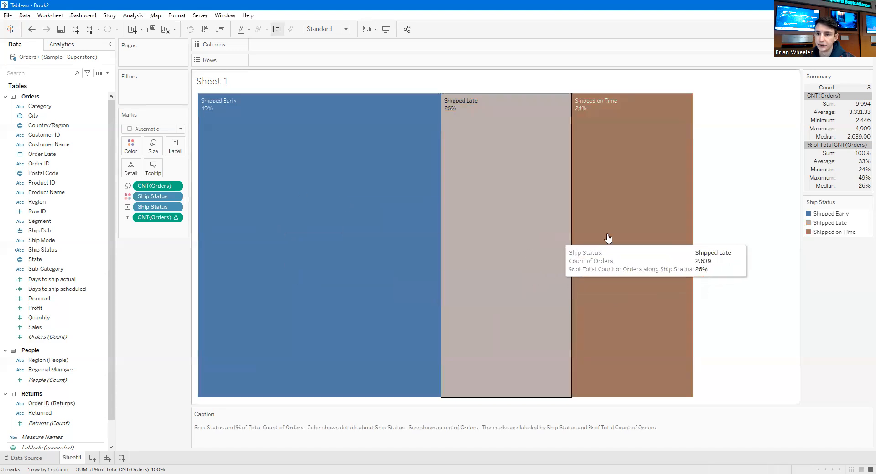
Set the sheet's default pane alignment to center horizontally and middle vertically so the labels sit inside their blocks.
{"action": "right_click", "coordinate": [324, 223]}
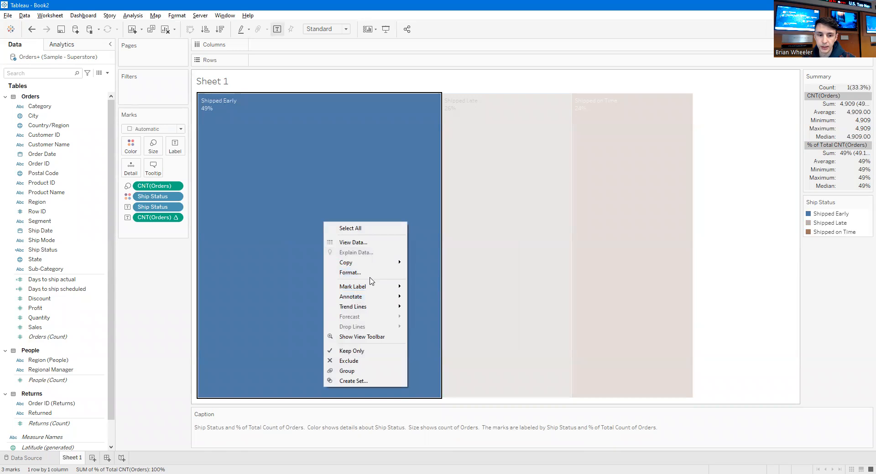
{"action": "left_click", "coordinate": [350, 273]}
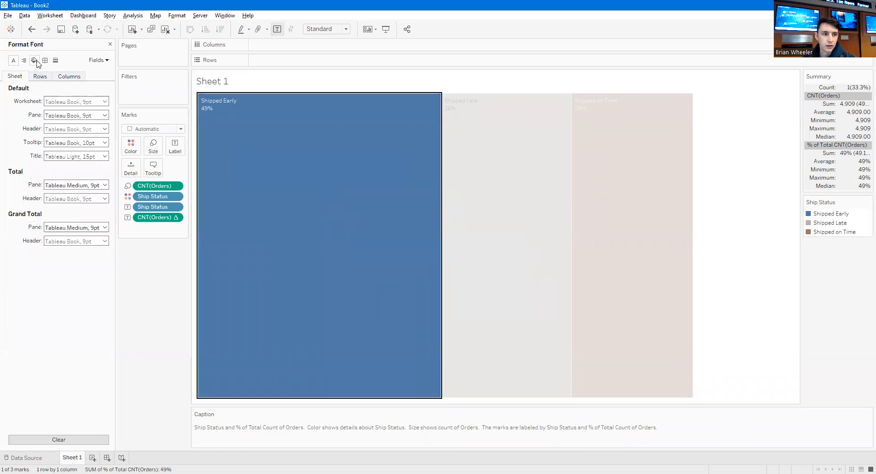
{"action": "left_click", "coordinate": [33, 60]}
{"action": "left_click", "coordinate": [24, 60]}
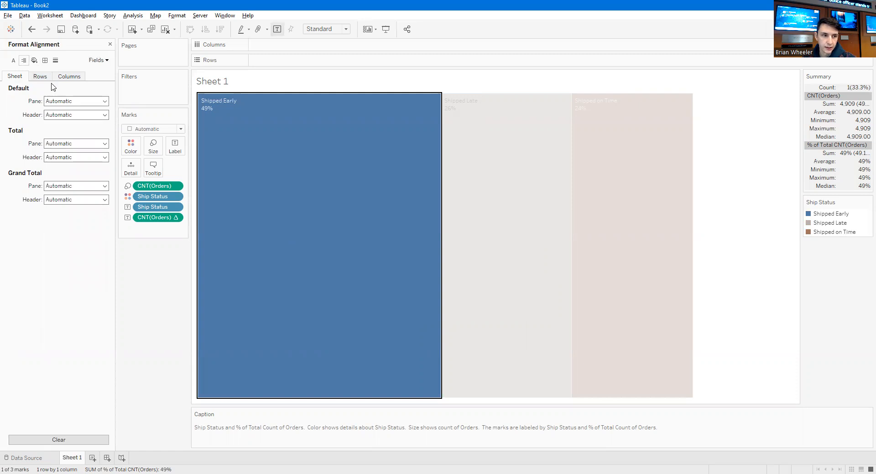
{"action": "left_click", "coordinate": [75, 102]}
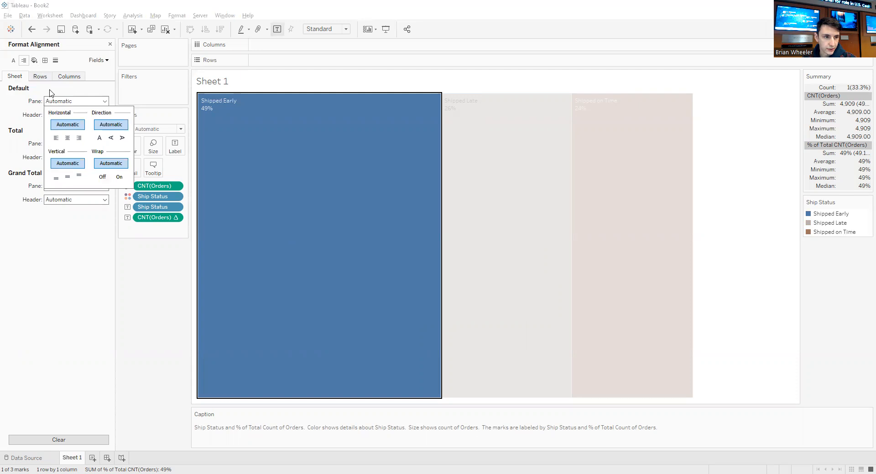
{"action": "left_click", "coordinate": [50, 93]}
{"action": "left_click", "coordinate": [83, 106]}
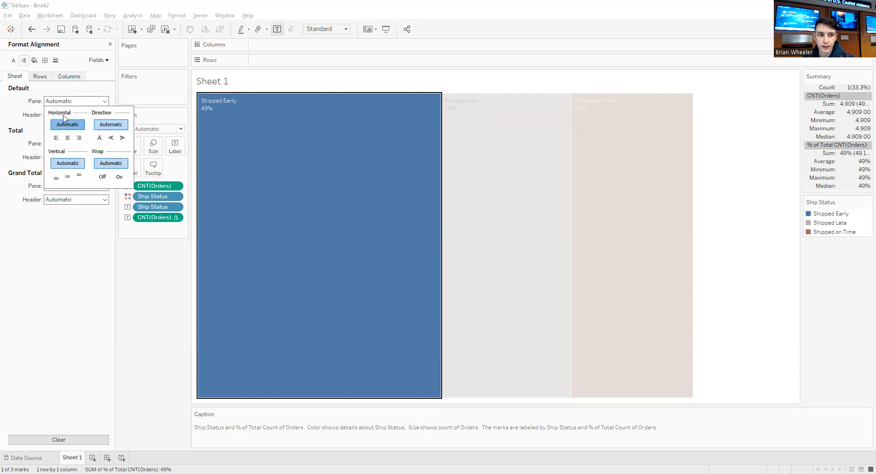
{"action": "left_click", "coordinate": [68, 139]}
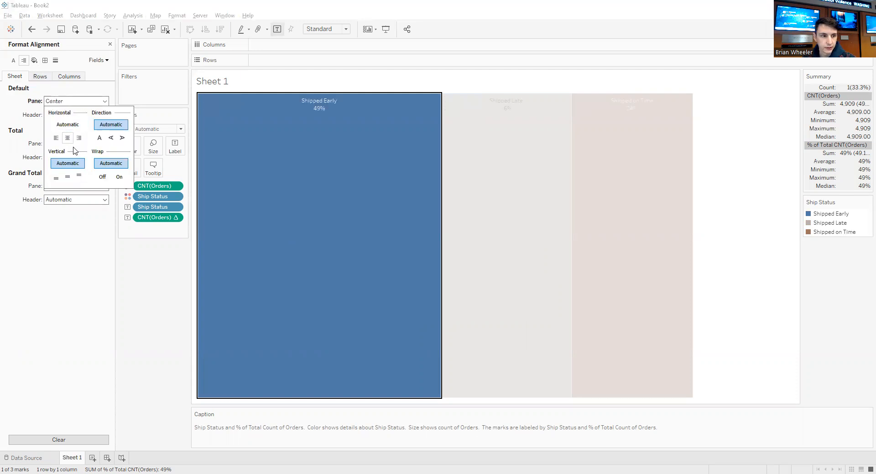
{"action": "left_click", "coordinate": [68, 178]}
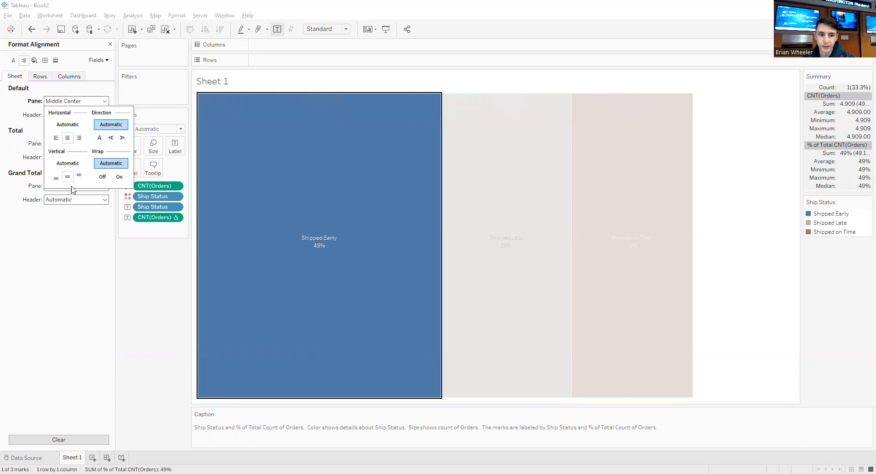
{"action": "left_click", "coordinate": [129, 285]}
{"action": "mouse_move", "coordinate": [317, 277]}
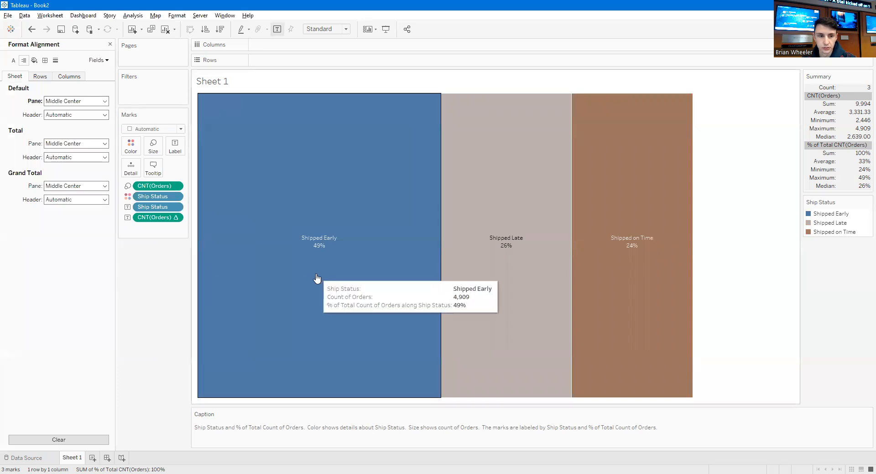
{"action": "left_click", "coordinate": [110, 44]}
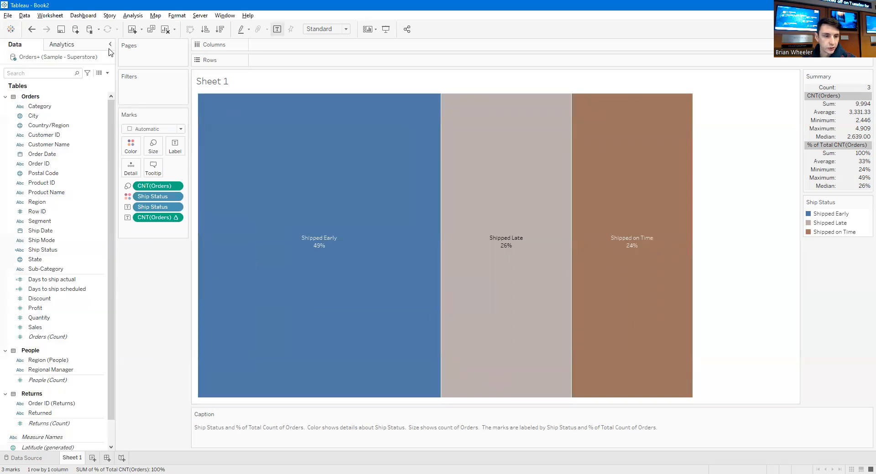
Edit the mark label so the percent of total precedes Ship Status on a single centered line, separated by a space.
{"action": "left_click", "coordinate": [174, 150]}
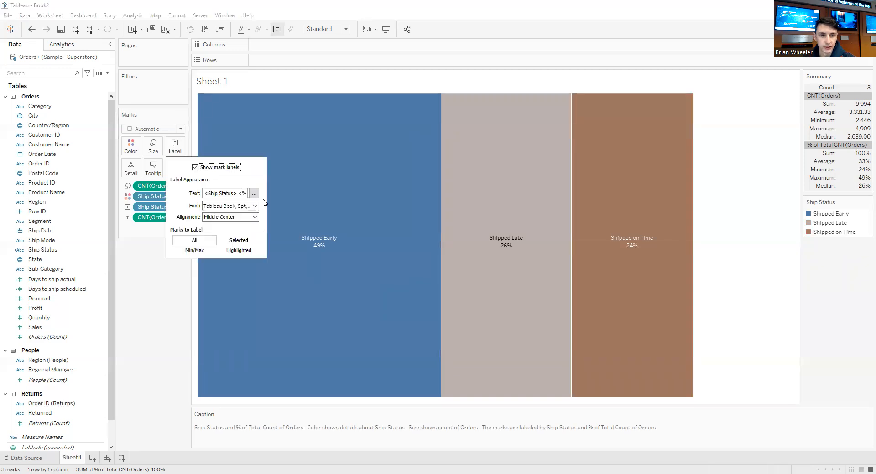
{"action": "left_click", "coordinate": [254, 194]}
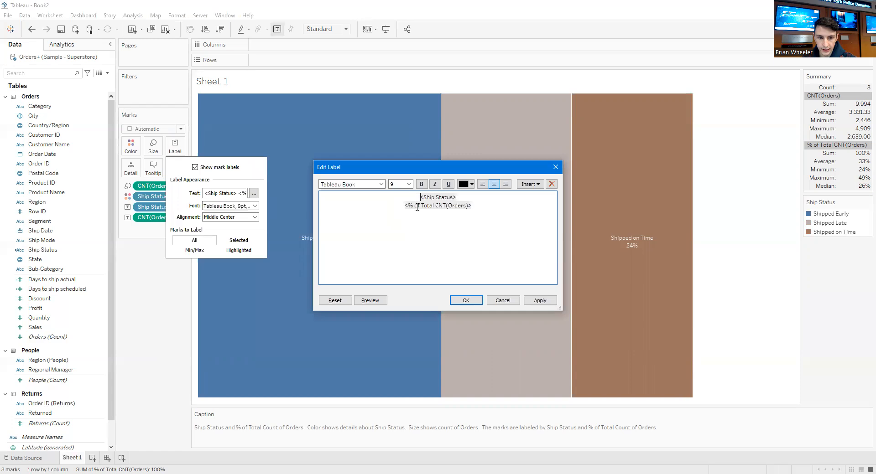
{"action": "left_click_drag", "start_coordinate": [478, 204], "coordinate": [403, 206]}
{"action": "key", "text": "ctrl+c"}
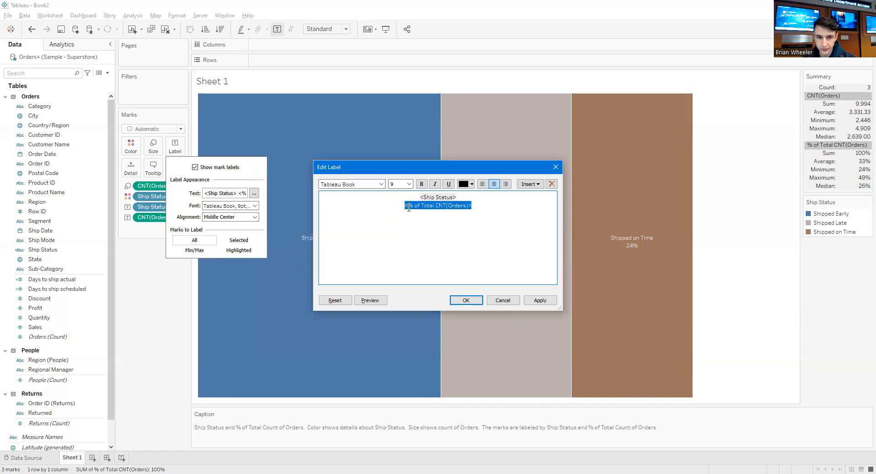
{"action": "left_click", "coordinate": [415, 196]}
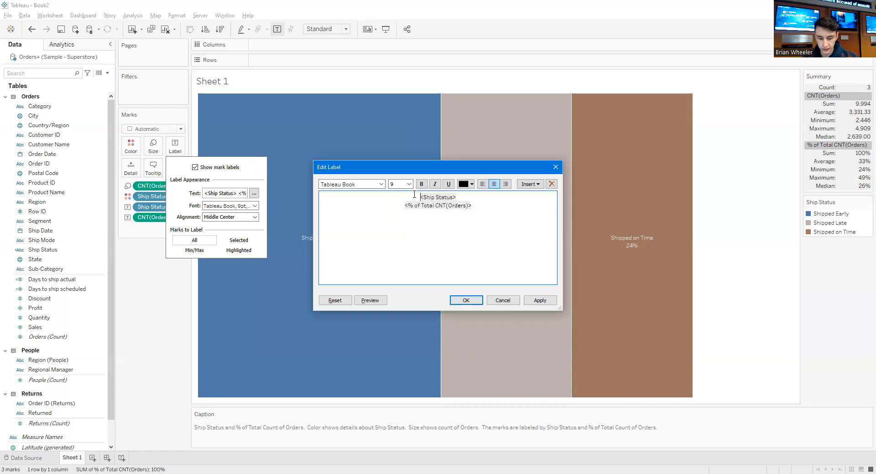
{"action": "key", "text": "ctrl+v"}
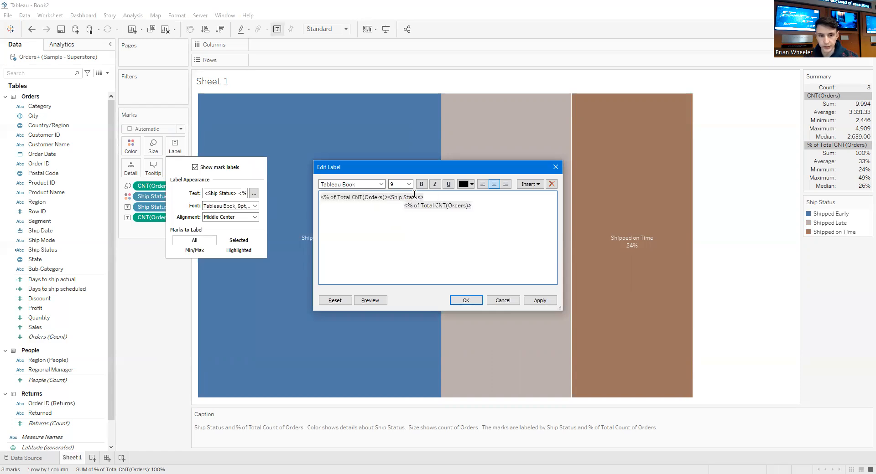
{"action": "left_click", "coordinate": [493, 184]}
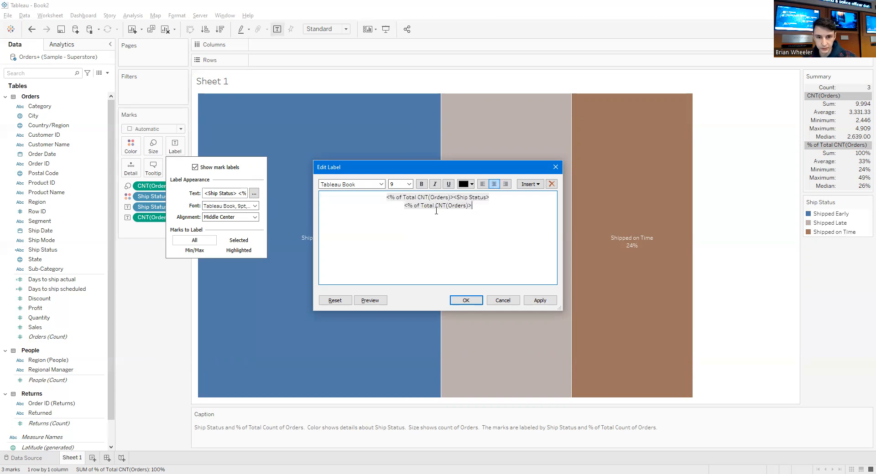
{"action": "left_click", "coordinate": [398, 205], "text": "shift"}
{"action": "key", "text": "BackSpace"}
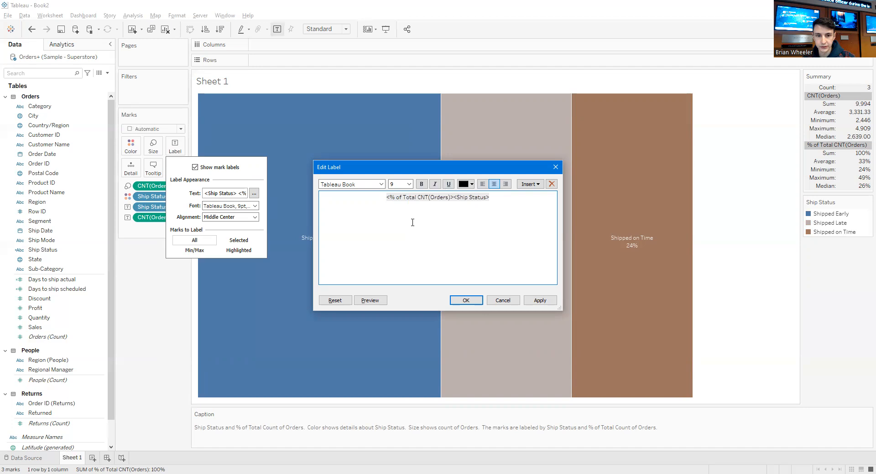
{"action": "left_click", "coordinate": [455, 198]}
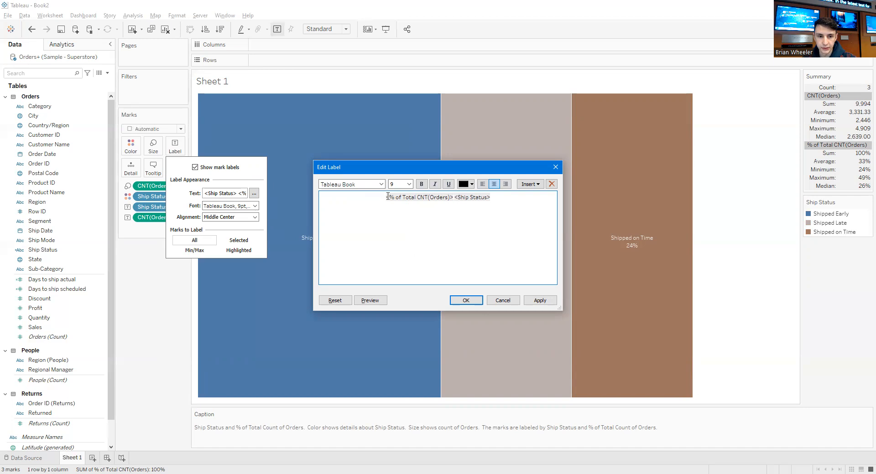
Format the percent of total field in the label with the Tableau Medium font and a larger font size.
{"action": "left_click_drag", "start_coordinate": [386, 198], "coordinate": [455, 199]}
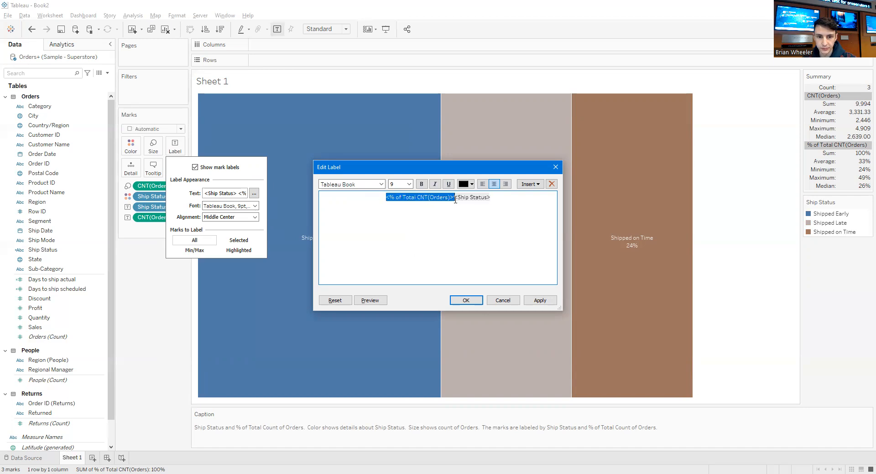
{"action": "left_click", "coordinate": [381, 184]}
{"action": "left_click", "coordinate": [363, 206]}
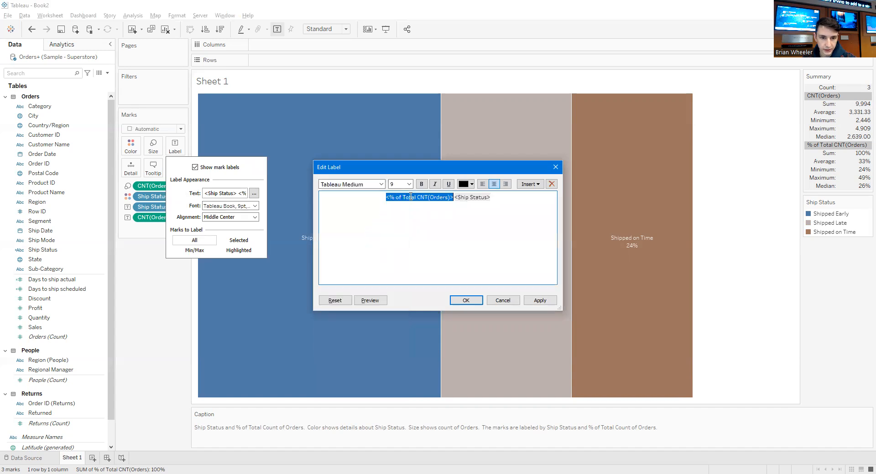
{"action": "left_click", "coordinate": [409, 184]}
{"action": "left_click", "coordinate": [408, 216]}
Enlarge the font of the Ship Status field in the label and apply the label edits.
{"action": "left_click_drag", "start_coordinate": [500, 199], "coordinate": [465, 199]}
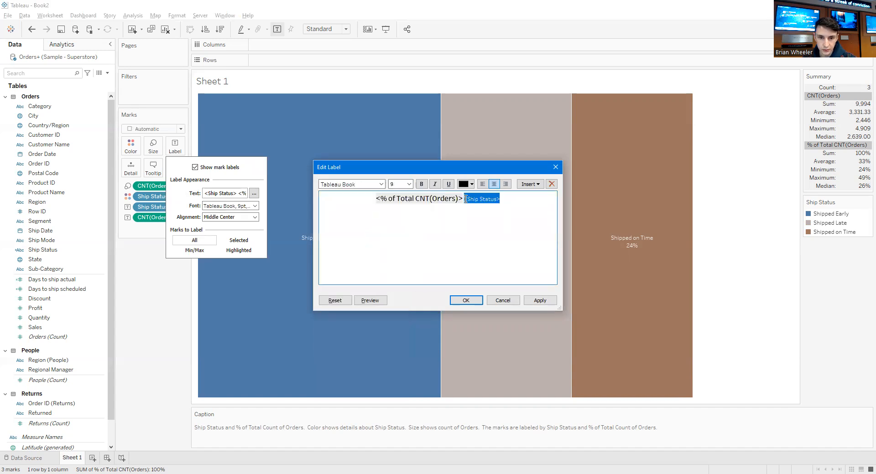
{"action": "left_click", "coordinate": [409, 185]}
{"action": "left_click", "coordinate": [472, 218]}
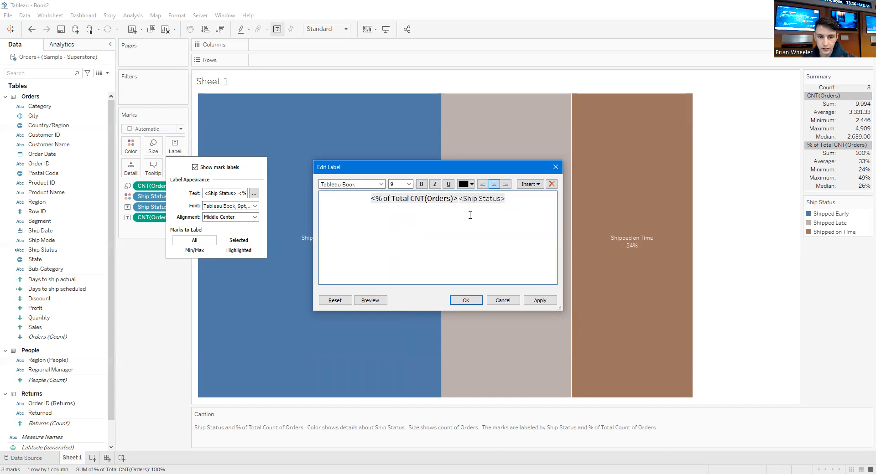
{"action": "left_click", "coordinate": [470, 302]}
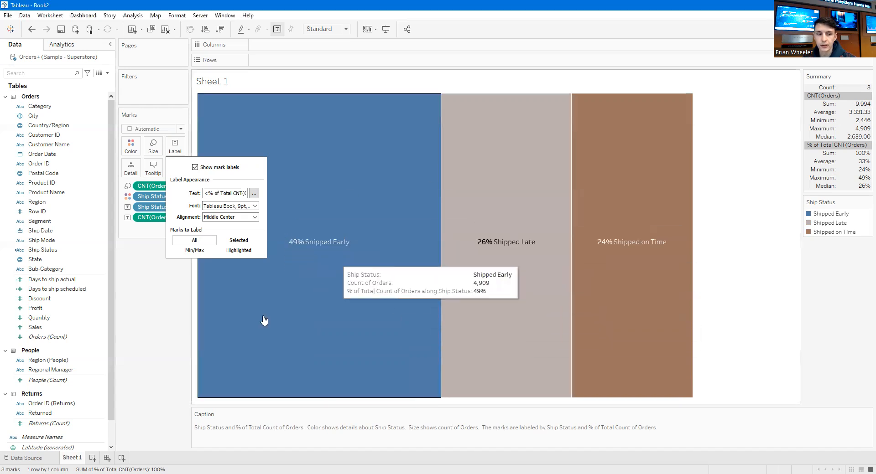
{"action": "left_click", "coordinate": [149, 357]}
{"action": "mouse_move", "coordinate": [345, 237]}
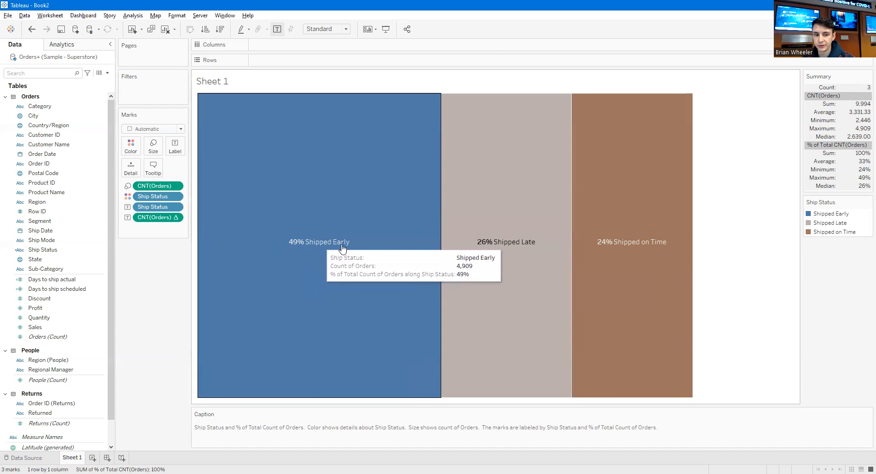
{"action": "mouse_move", "coordinate": [505, 239]}
{"action": "mouse_move", "coordinate": [616, 253]}
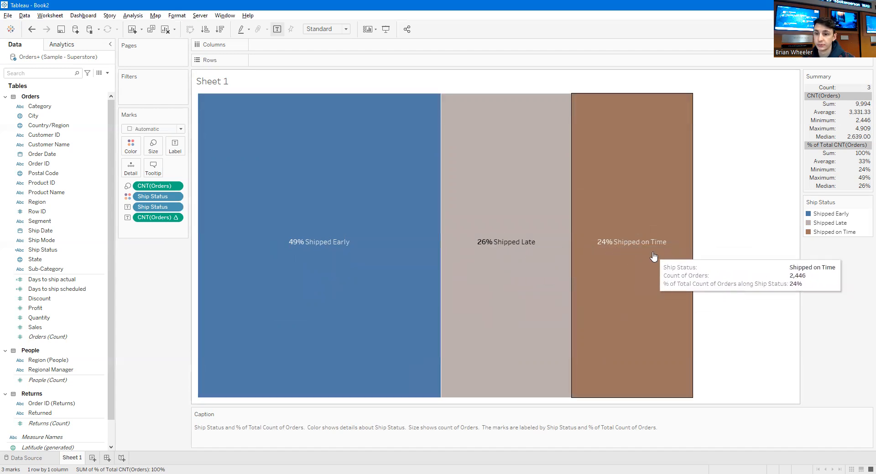
{"action": "mouse_move", "coordinate": [565, 265]}
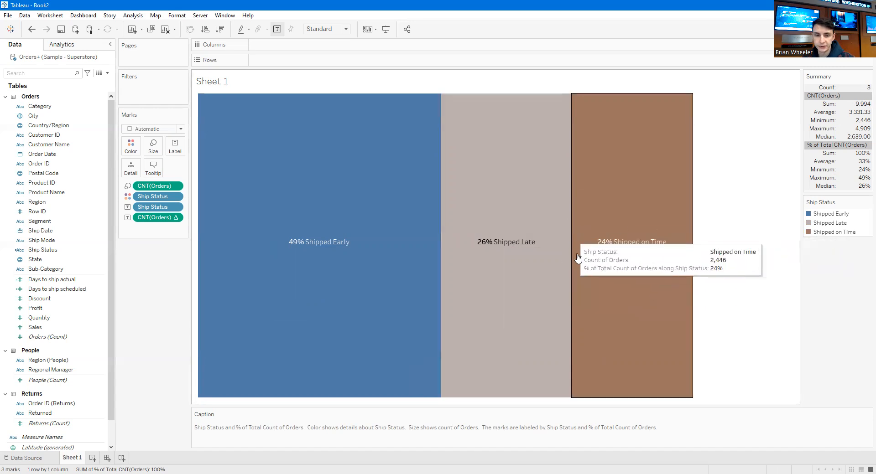
{"action": "mouse_move", "coordinate": [606, 238]}
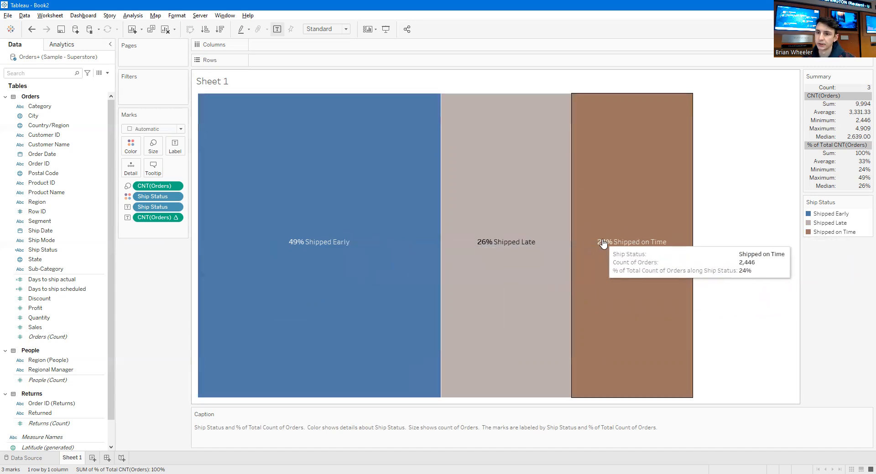